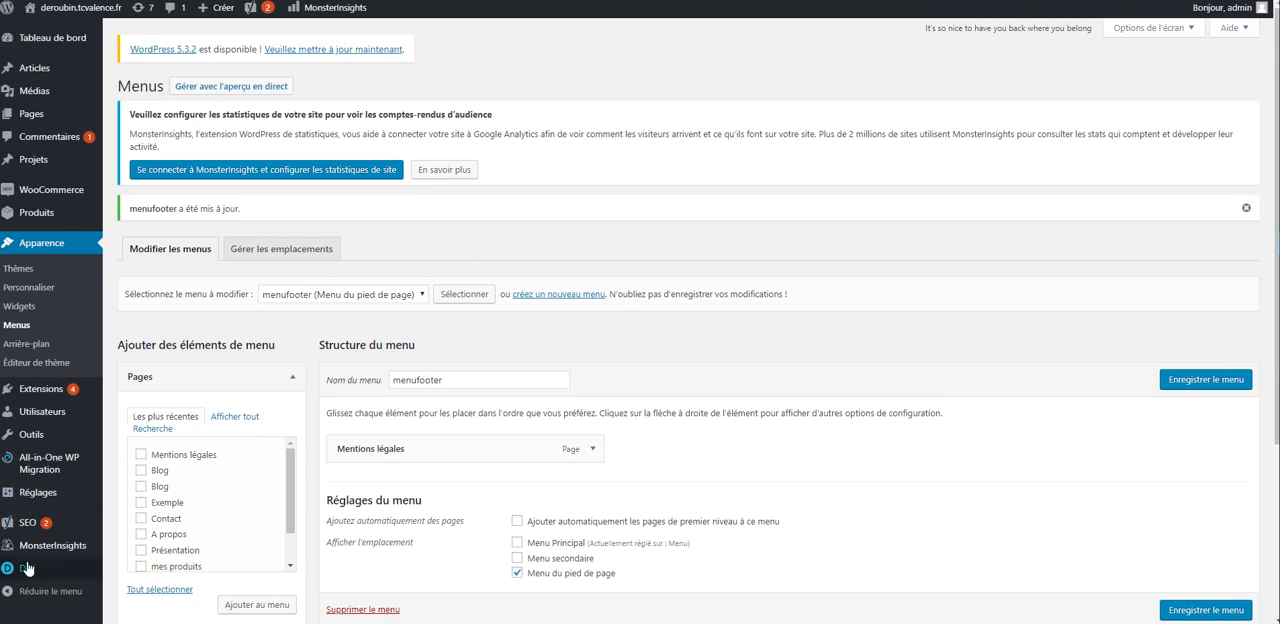
# - Open the footer layout settings (Pied de page, Modèle) in the Divi theme customizer
pyautogui.moveTo(27, 568)
pyautogui.click(126, 530)
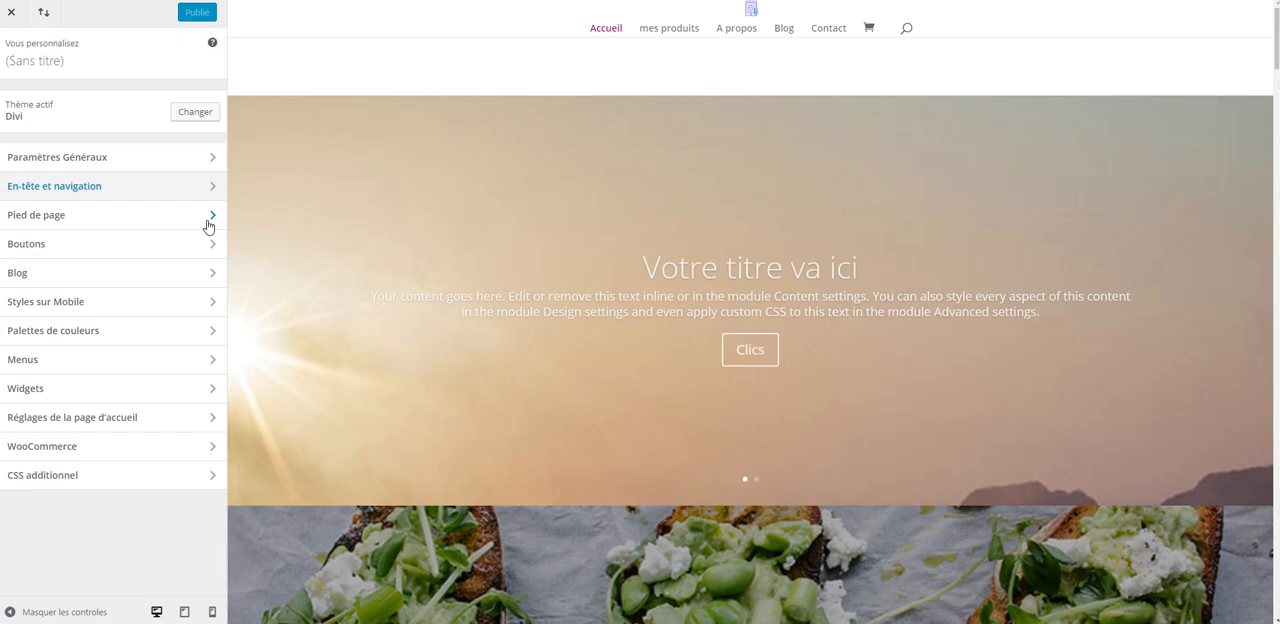
pyautogui.click(211, 216)
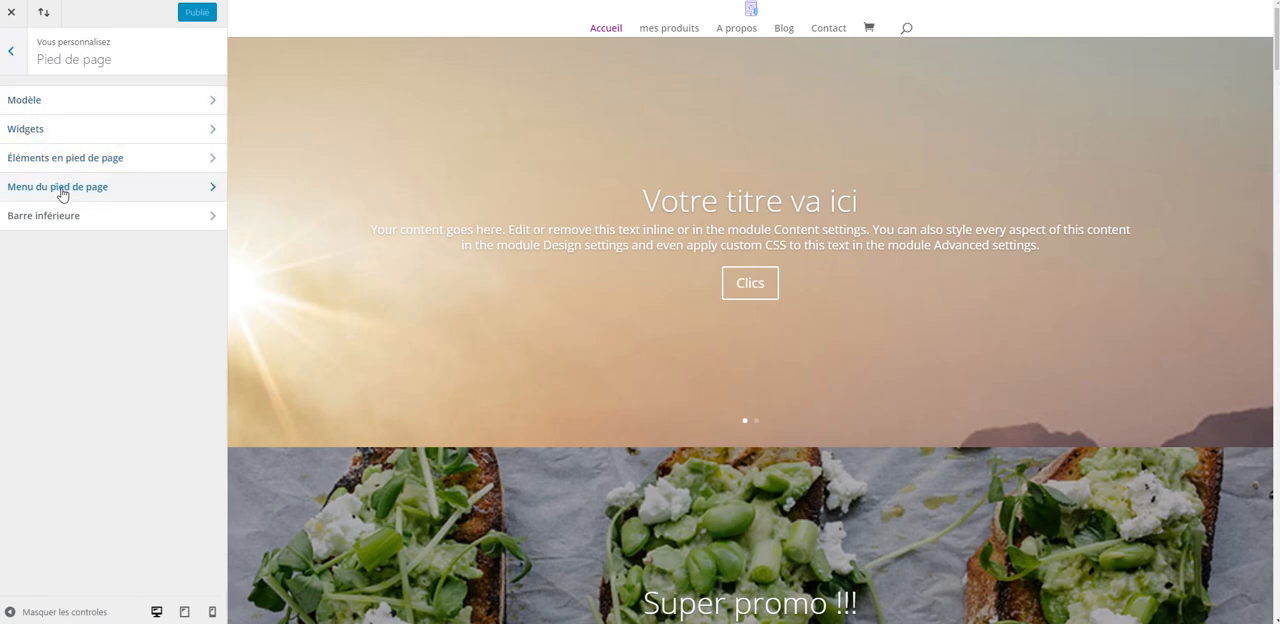
pyautogui.click(54, 104)
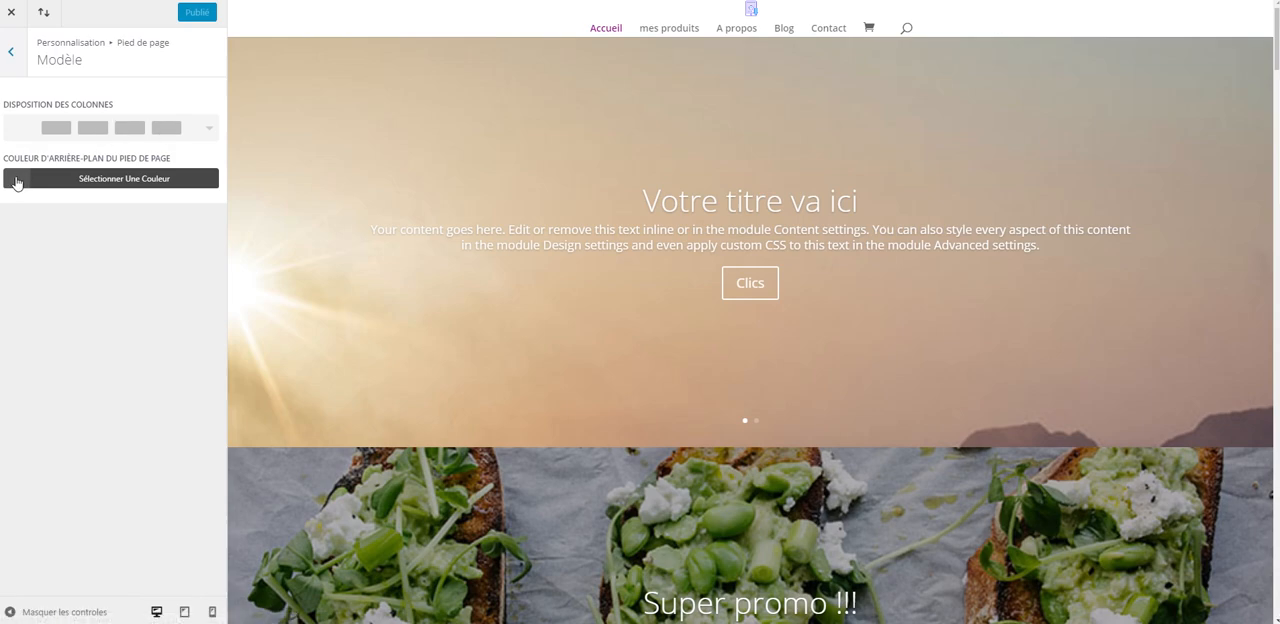
# - Set the footer's background colour to white, #ffffff
pyautogui.scroll(-1, 1196, 240)
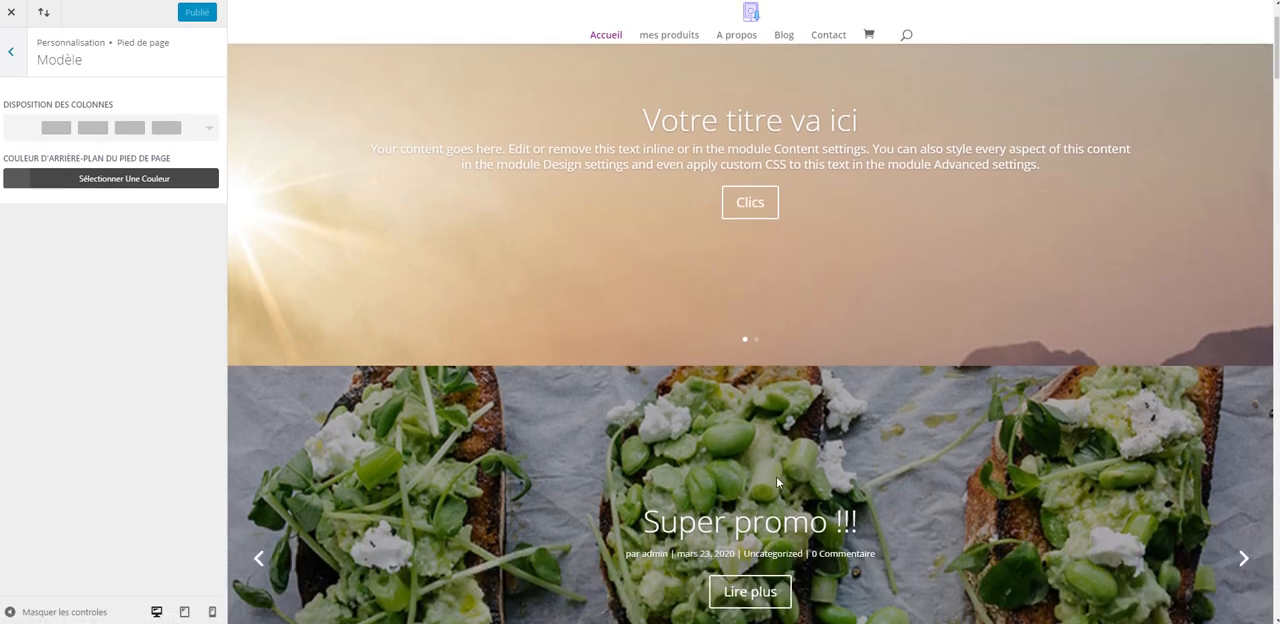
pyautogui.moveTo(1276, 103); pyautogui.dragTo(1276, 612)
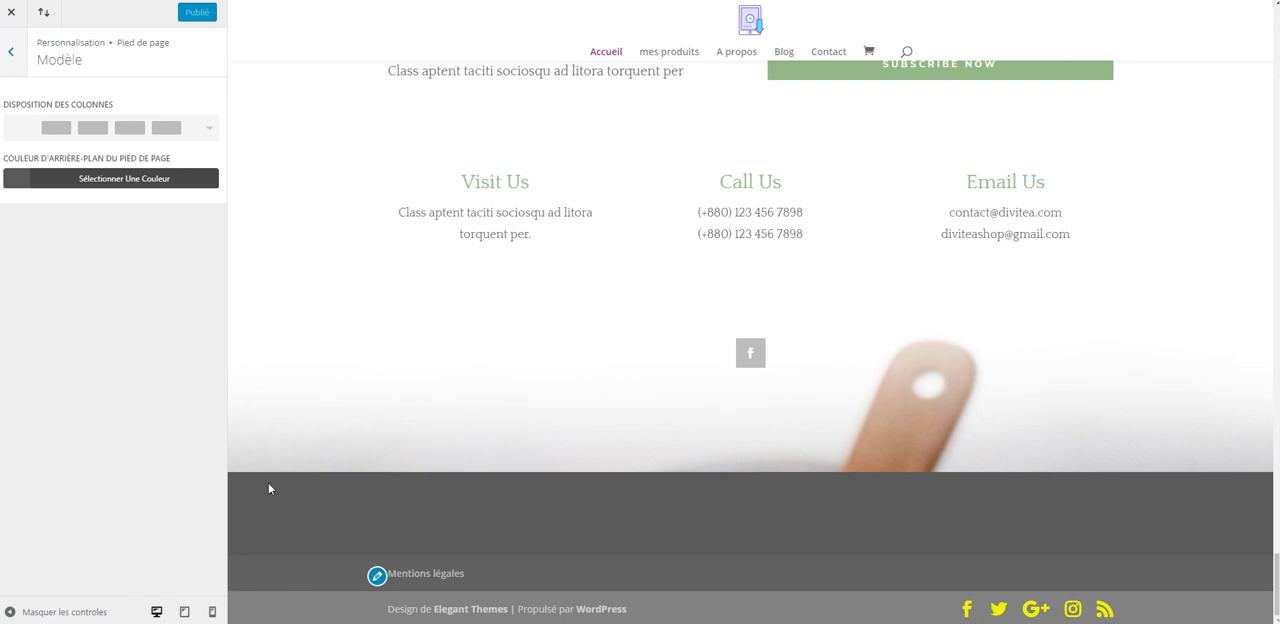
pyautogui.click(23, 179)
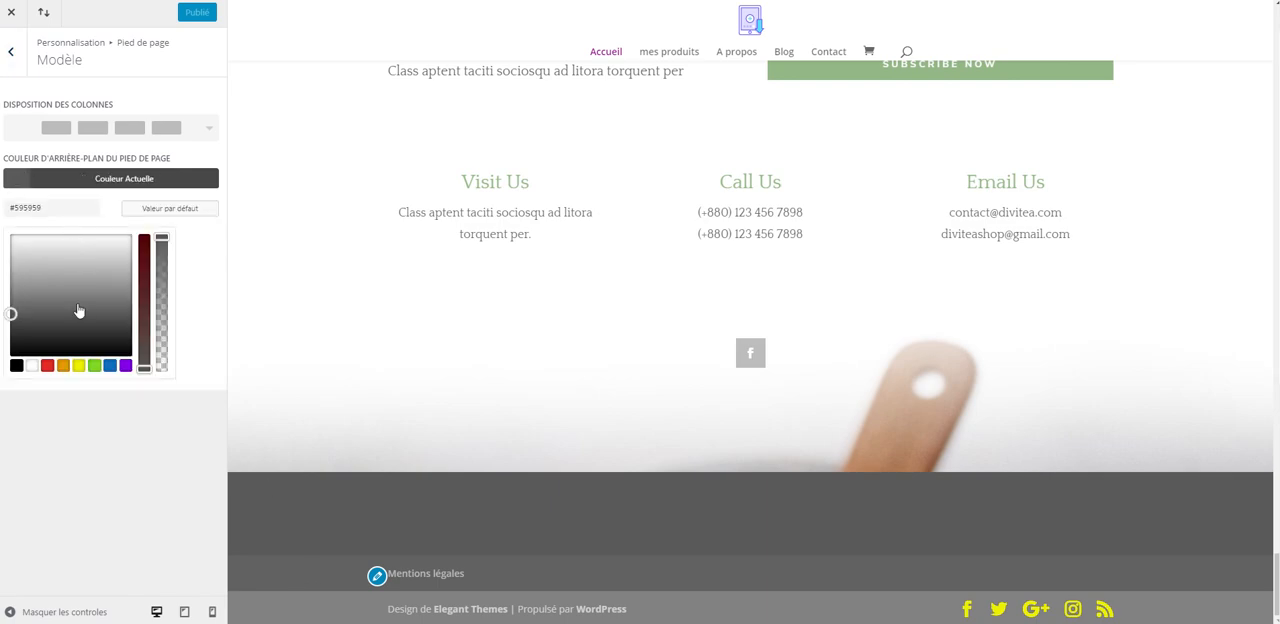
pyautogui.click(114, 247)
pyautogui.moveTo(55, 266); pyautogui.dragTo(23, 318)
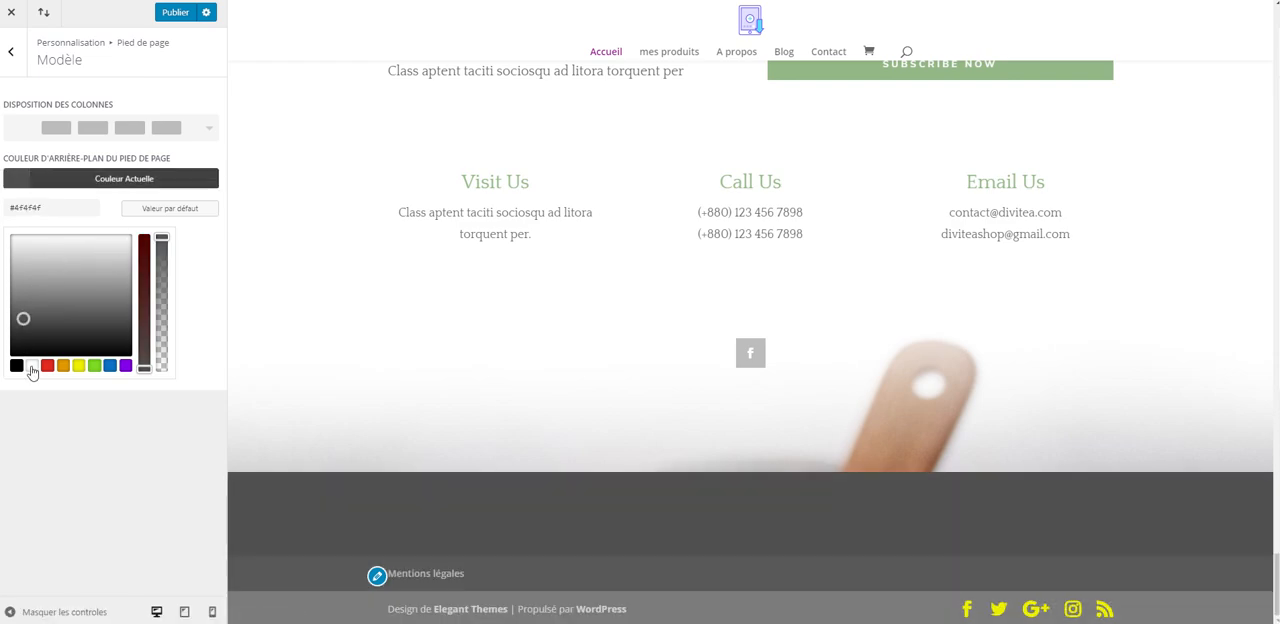
pyautogui.click(31, 366)
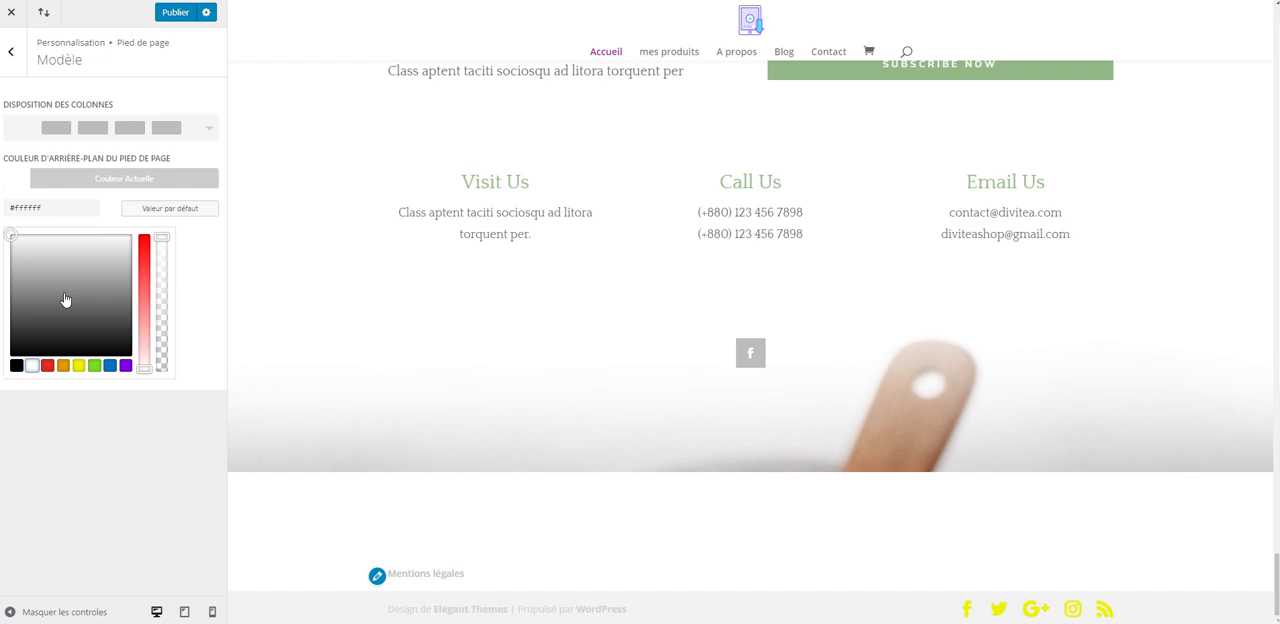
# - Set the footer menu's background colour to a translucent grey with RGB values 130,130,130
pyautogui.click(12, 53)
pyautogui.click(66, 186)
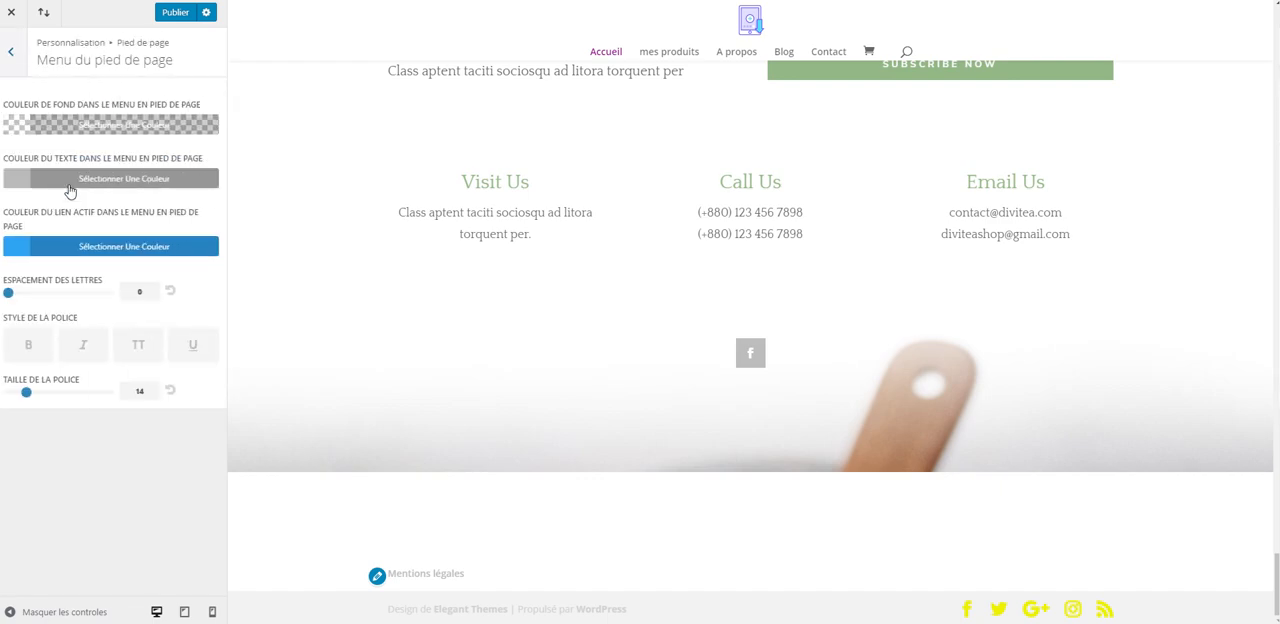
pyautogui.click(18, 142)
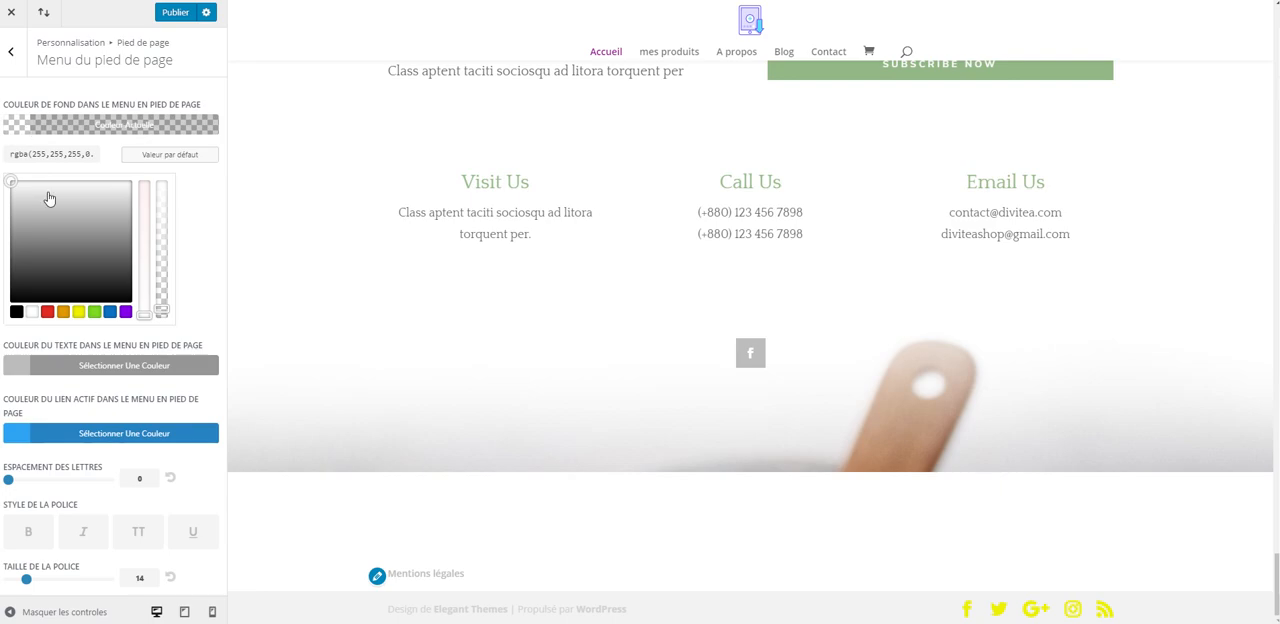
pyautogui.moveTo(46, 197); pyautogui.dragTo(44, 240)
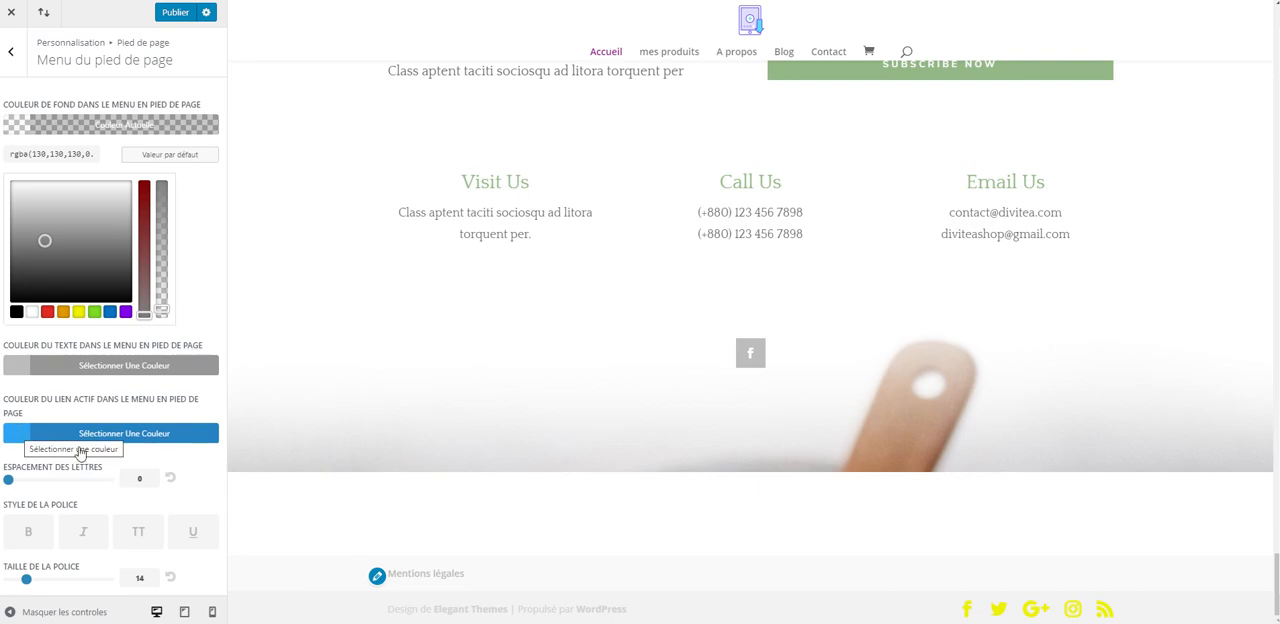
# - Set the footer menu's active link colour to magenta, #d42add, and return to the footer sections
pyautogui.click(24, 437)
pyautogui.click(111, 318)
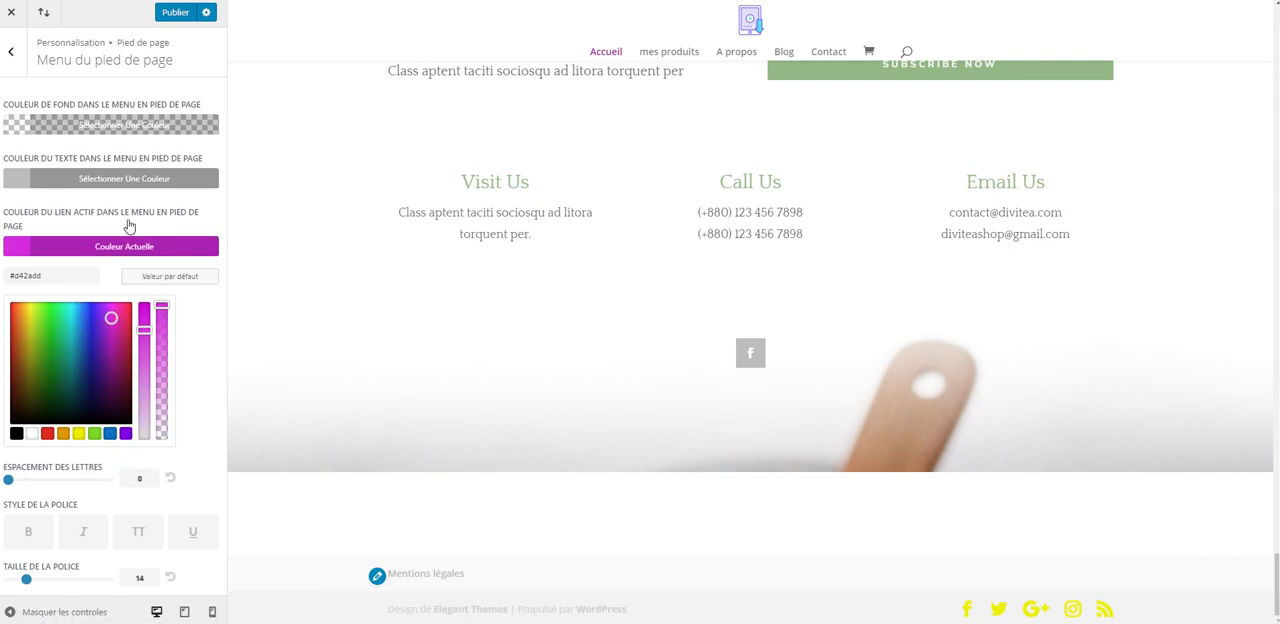
pyautogui.click(15, 68)
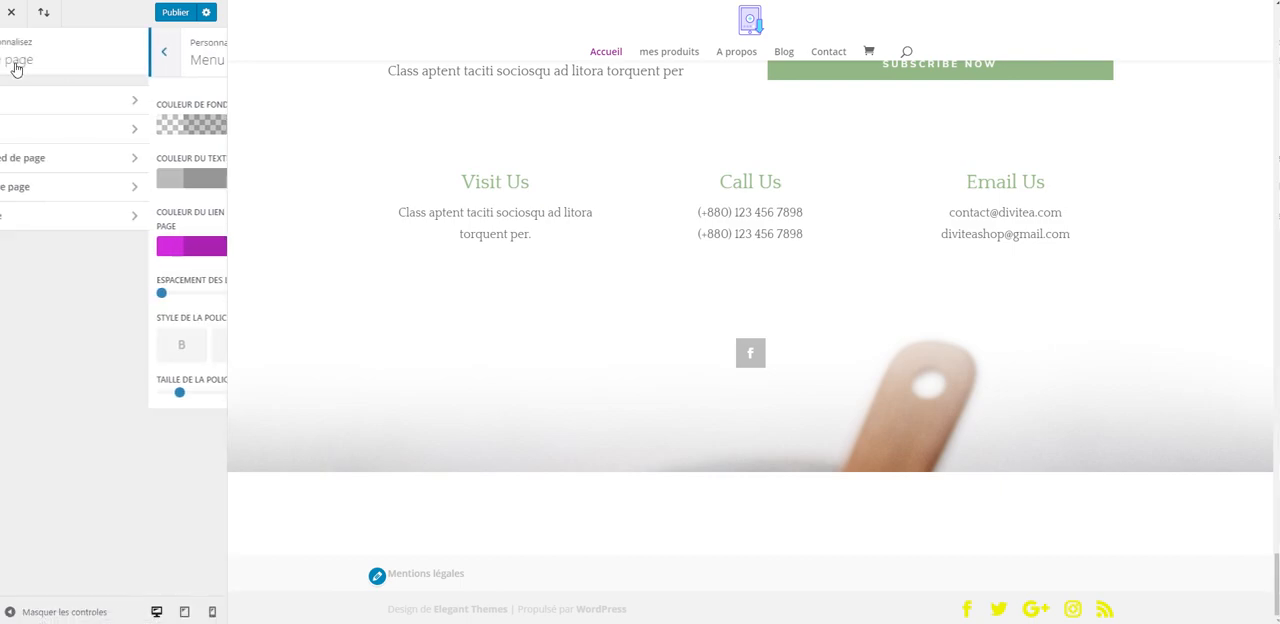
# - In the footer's bottom bar (Barre inférieure), set the social icon colour to blue #009ece and the text colour to #141414
pyautogui.click(110, 224)
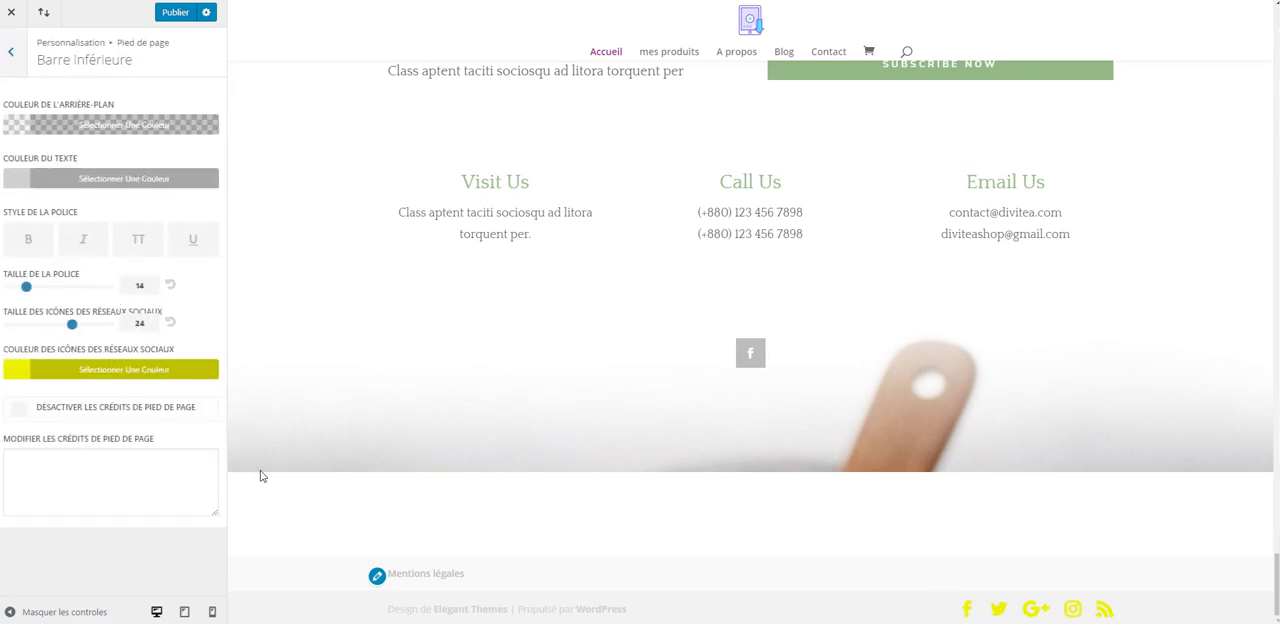
pyautogui.click(32, 378)
pyautogui.moveTo(90, 447)
pyautogui.mouseDown()
pyautogui.moveTo(85, 463)
pyautogui.moveTo(76, 449)
pyautogui.mouseUp()
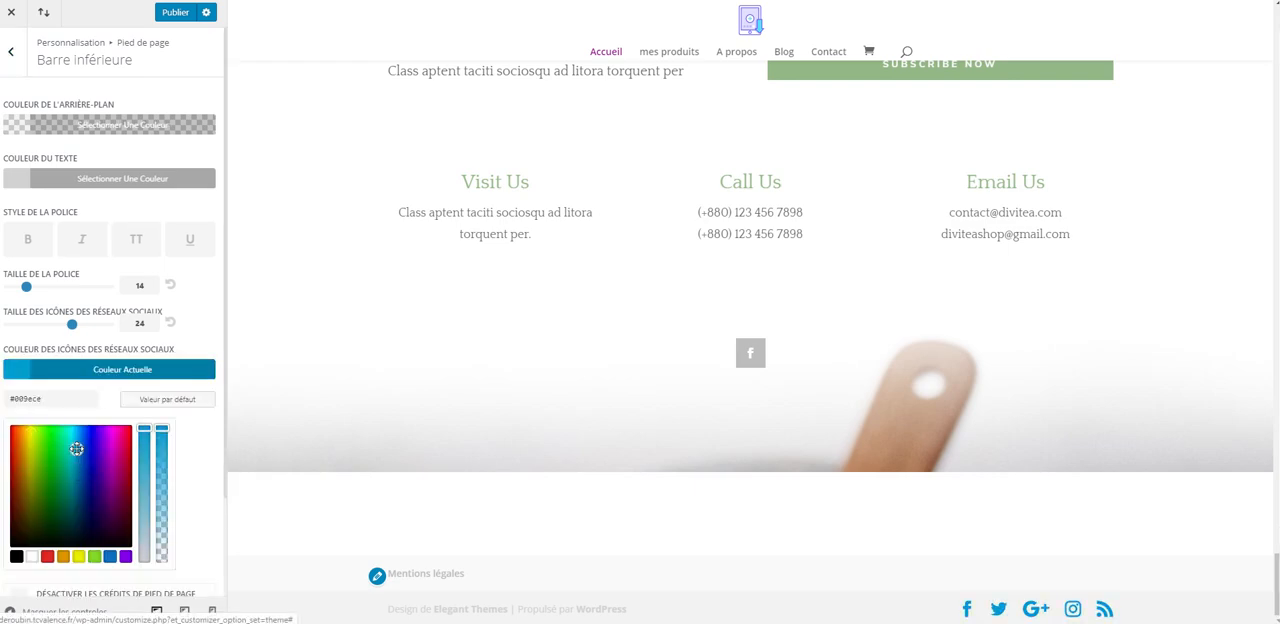
pyautogui.click(22, 188)
pyautogui.moveTo(37, 313)
pyautogui.mouseDown()
pyautogui.moveTo(23, 314)
pyautogui.moveTo(18, 347)
pyautogui.mouseUp()
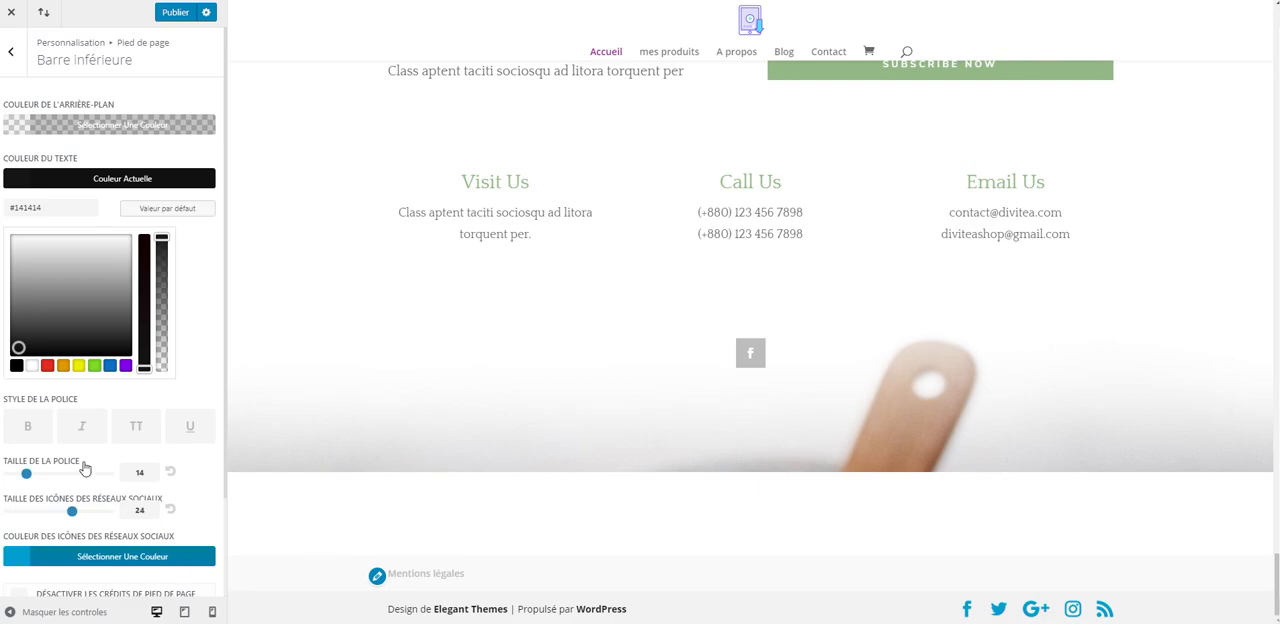
# - Disable the footer credits in the bottom bar and publish the customizer changes, returning to the WordPress admin
pyautogui.scroll(-1, 70, 432)
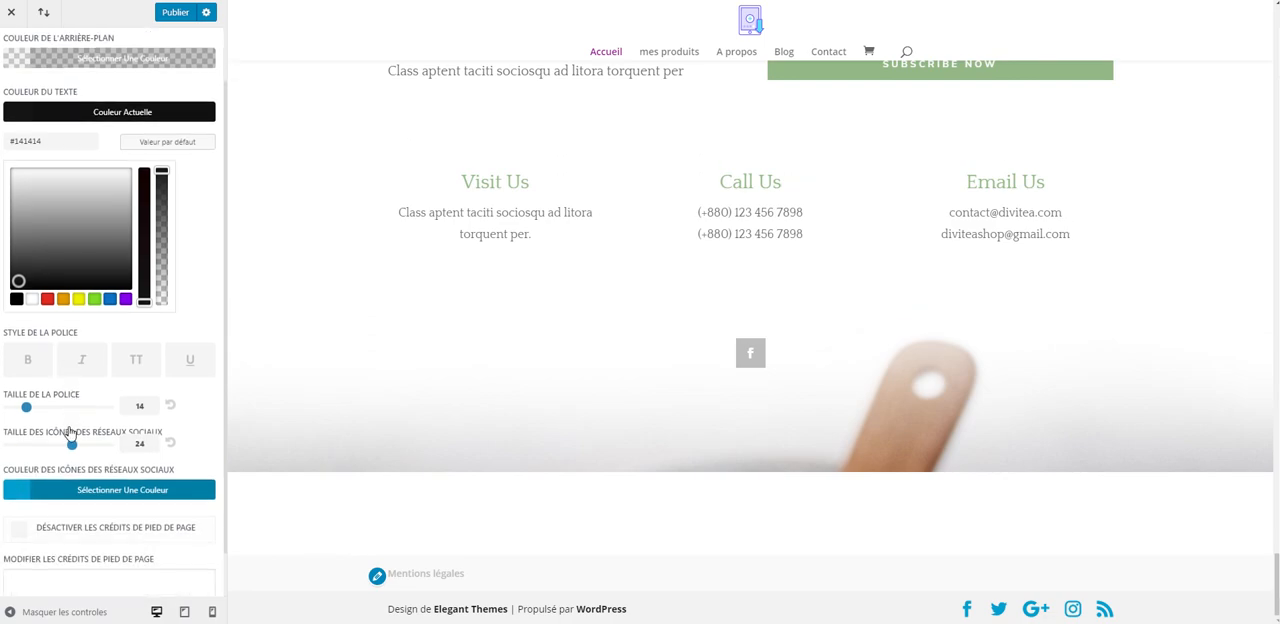
pyautogui.click(18, 533)
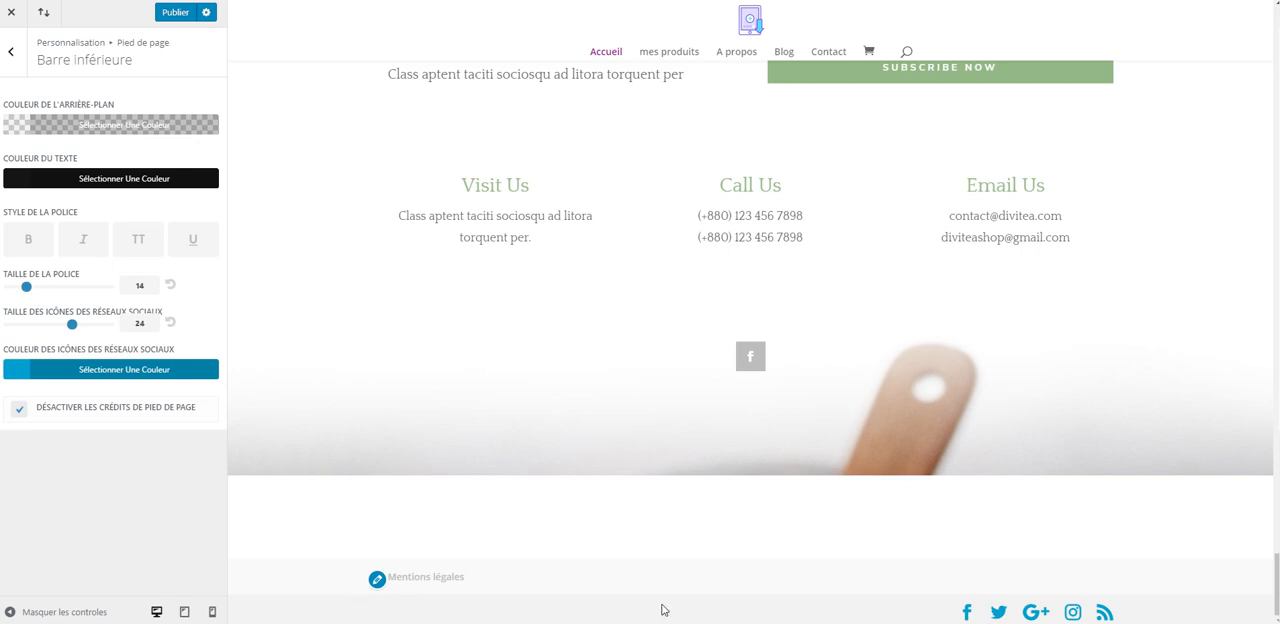
pyautogui.click(175, 12)
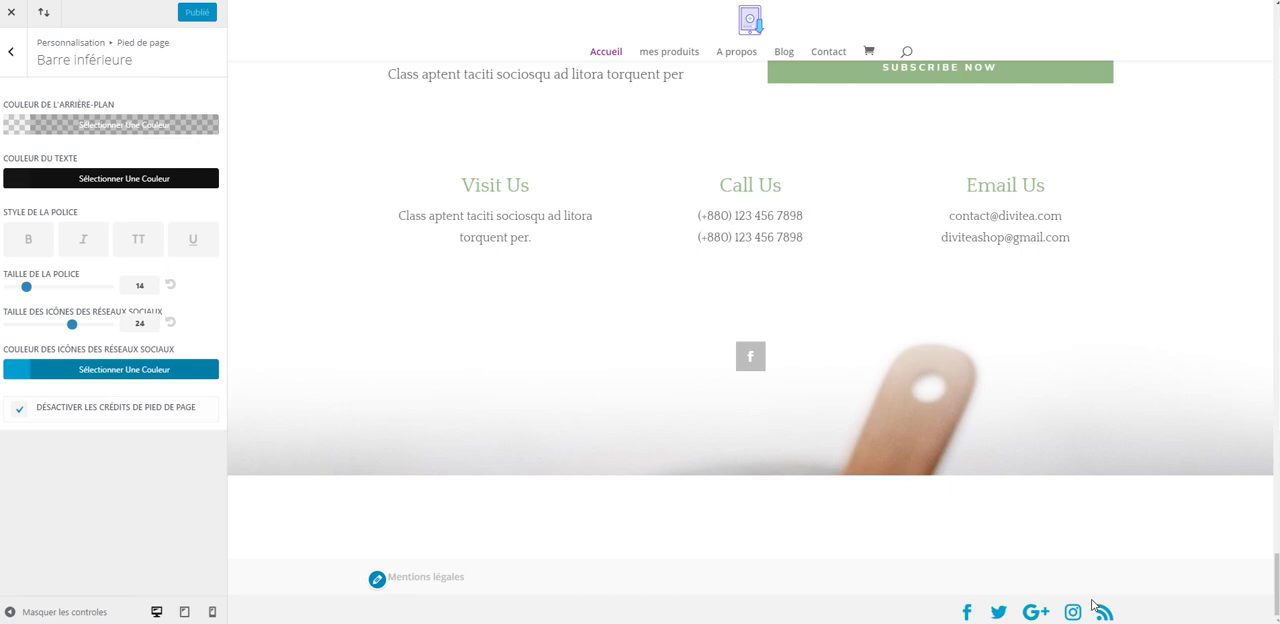
pyautogui.click(9, 20)
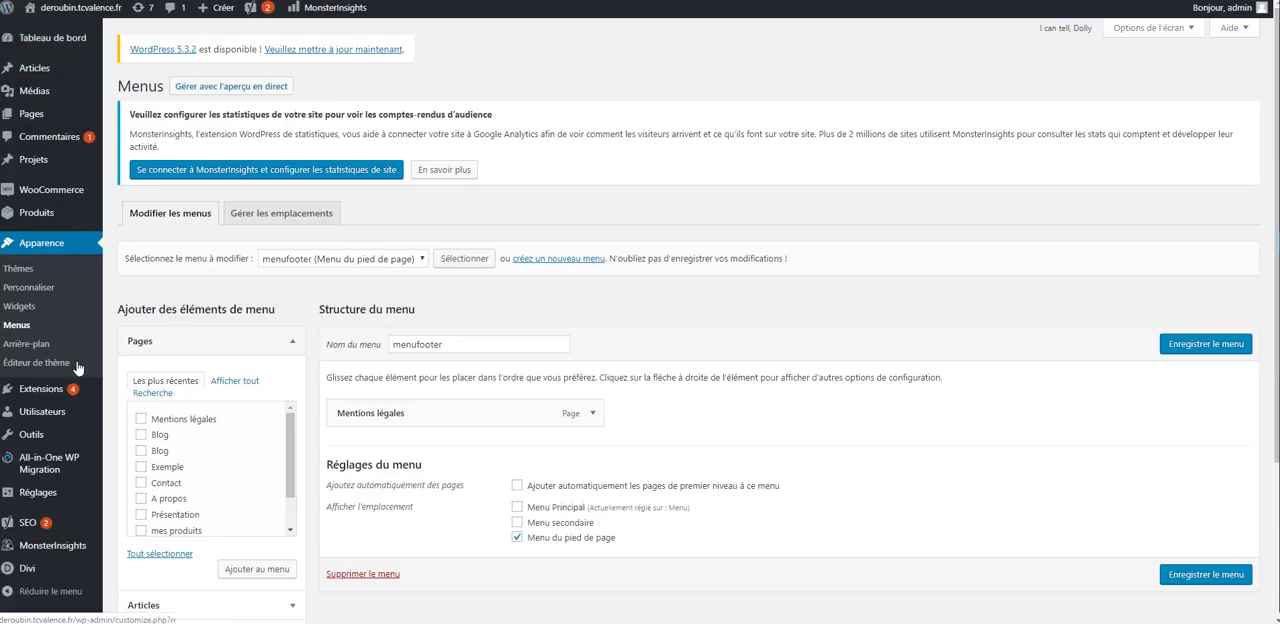
# - Turn off the Twitter, Google+ and RSS icons in the general Divi theme options
pyautogui.moveTo(42, 577)
pyautogui.click(157, 484)
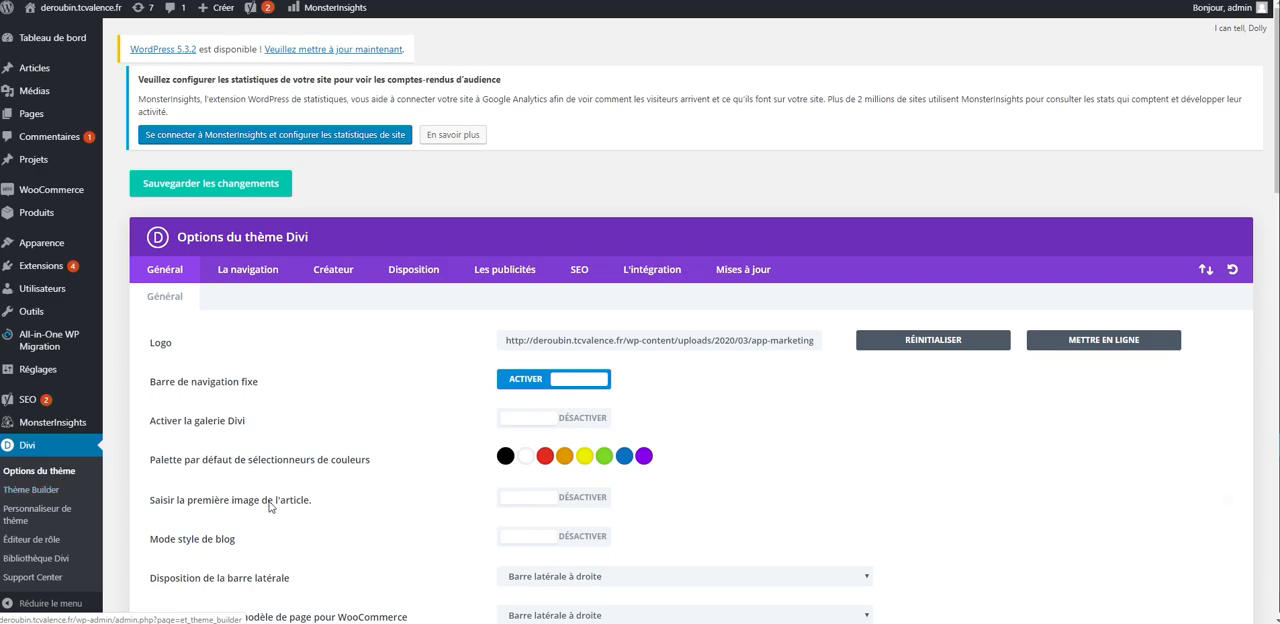
pyautogui.scroll(-2, 316, 470)
pyautogui.scroll(-3, 318, 457)
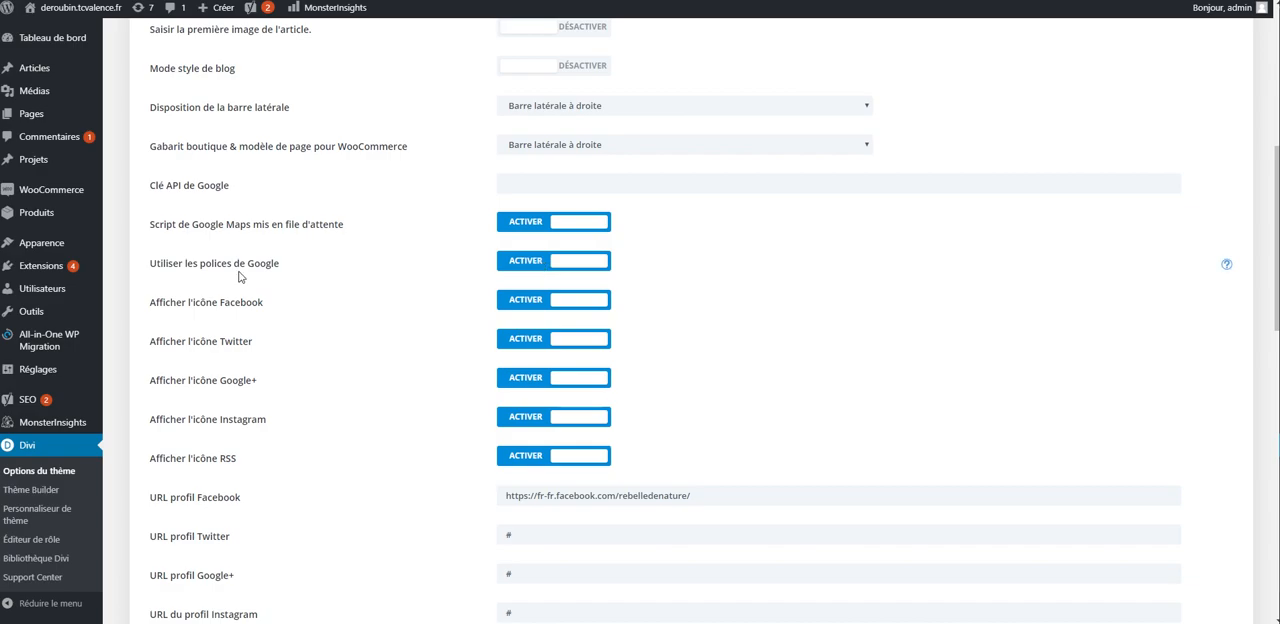
pyautogui.click(522, 341)
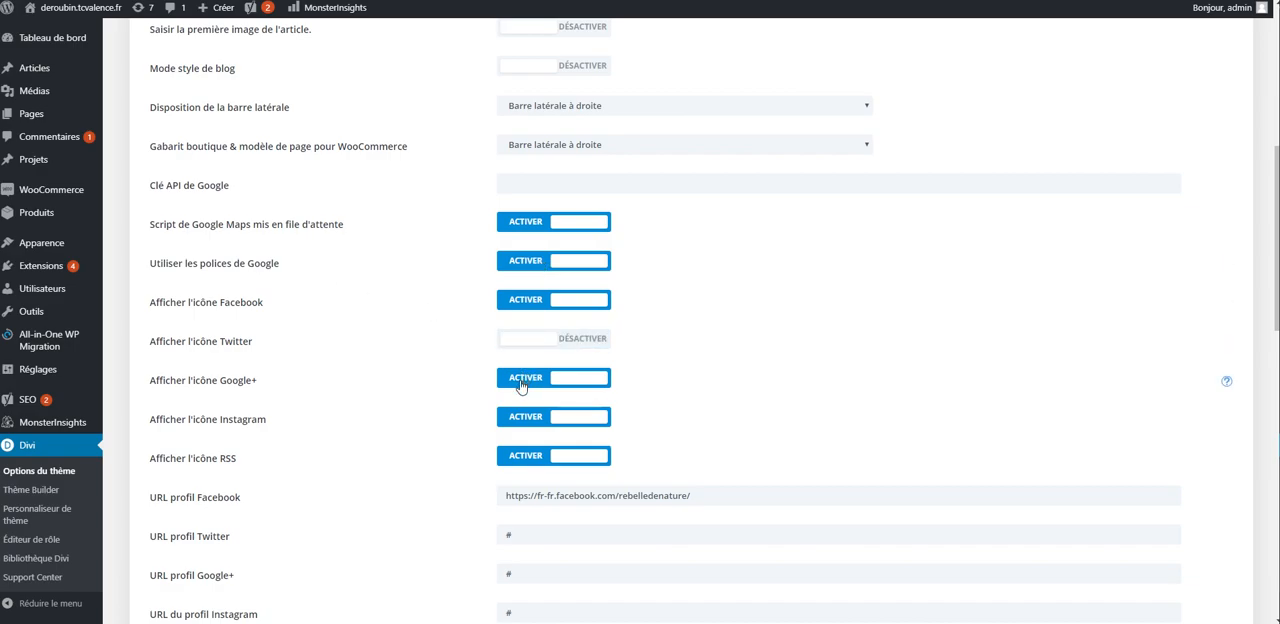
pyautogui.click(522, 380)
pyautogui.click(515, 459)
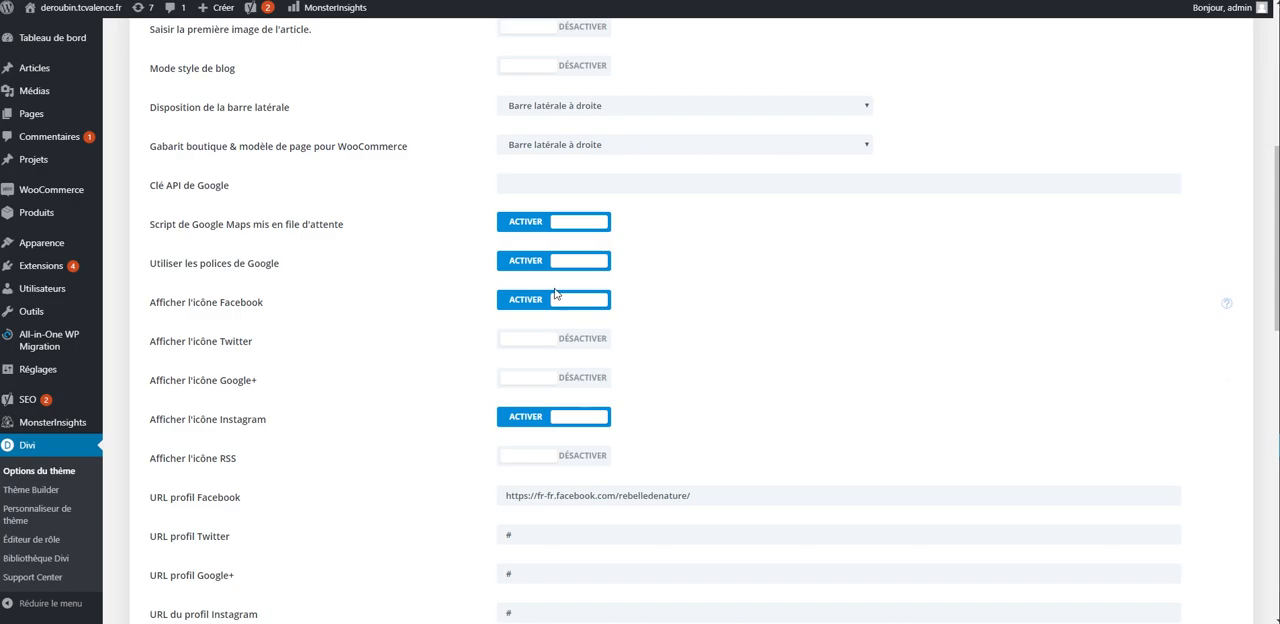
# - Replace the Facebook profile URL with # and re-enter # as the Instagram profile URL
pyautogui.scroll(-2, 548, 433)
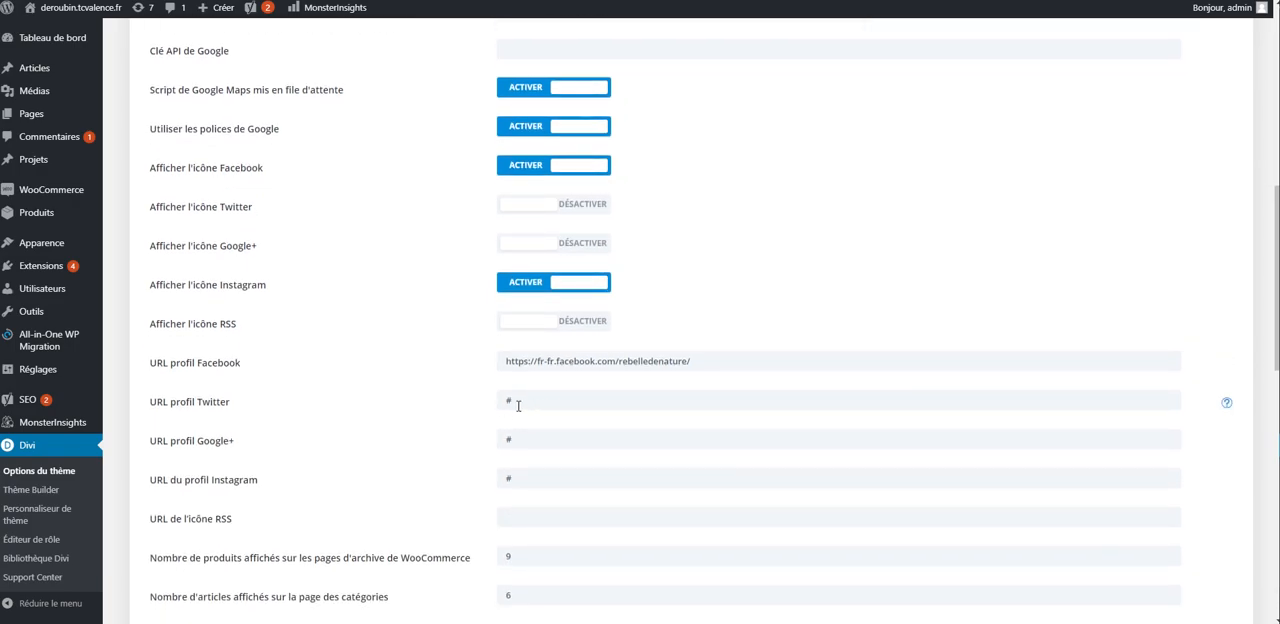
pyautogui.moveTo(507, 361); pyautogui.dragTo(751, 364)
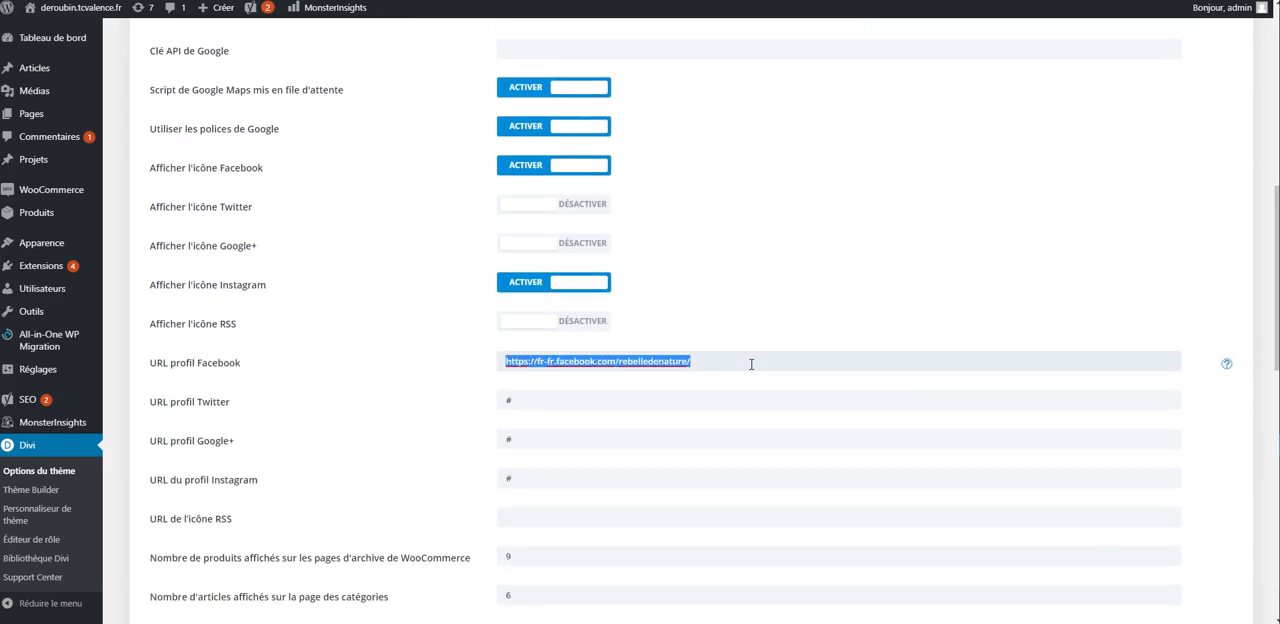
pyautogui.press('BackSpace')
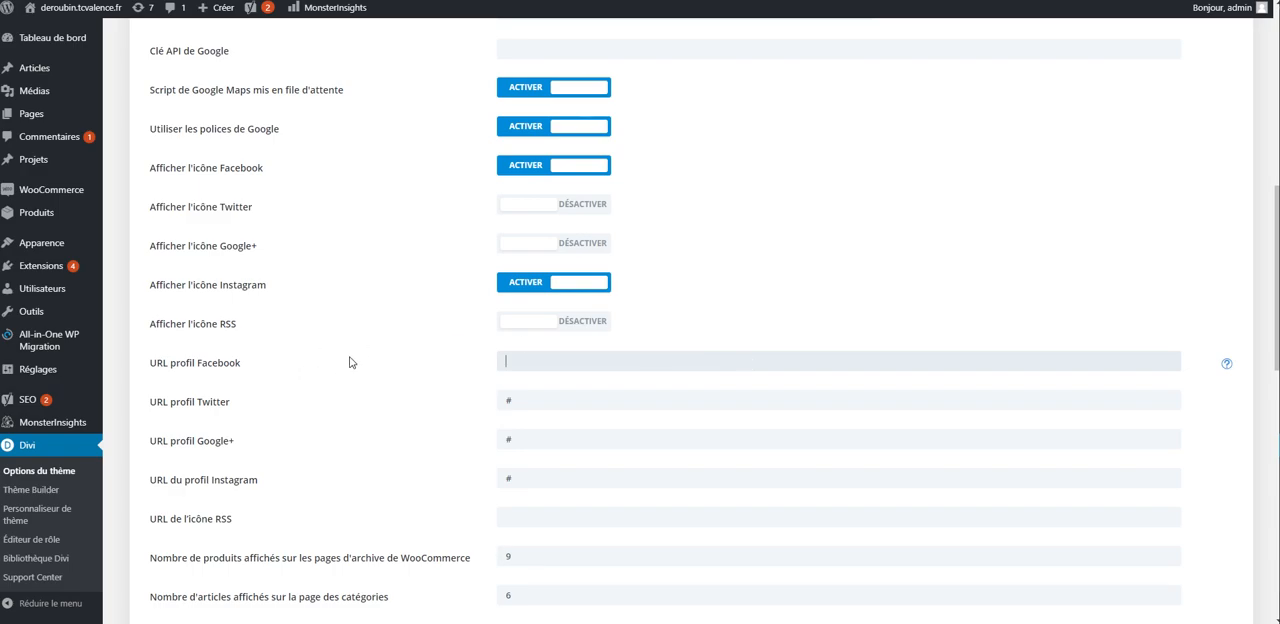
pyautogui.moveTo(528, 478); pyautogui.dragTo(477, 474)
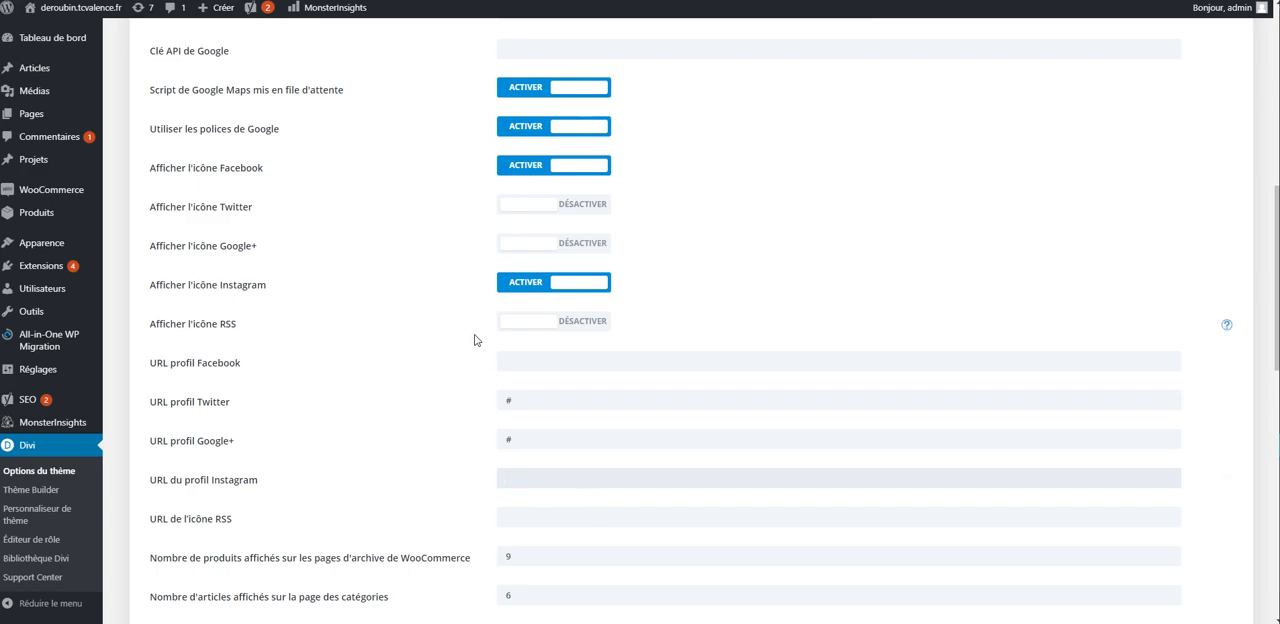
pyautogui.click(513, 367)
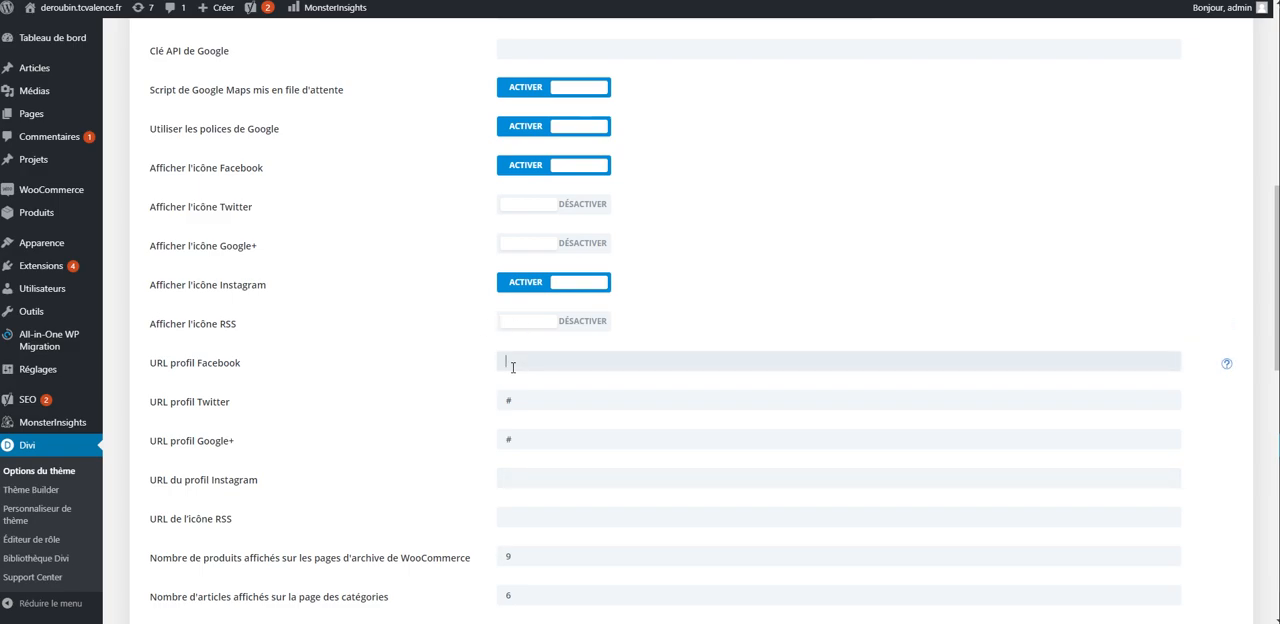
pyautogui.click(523, 472)
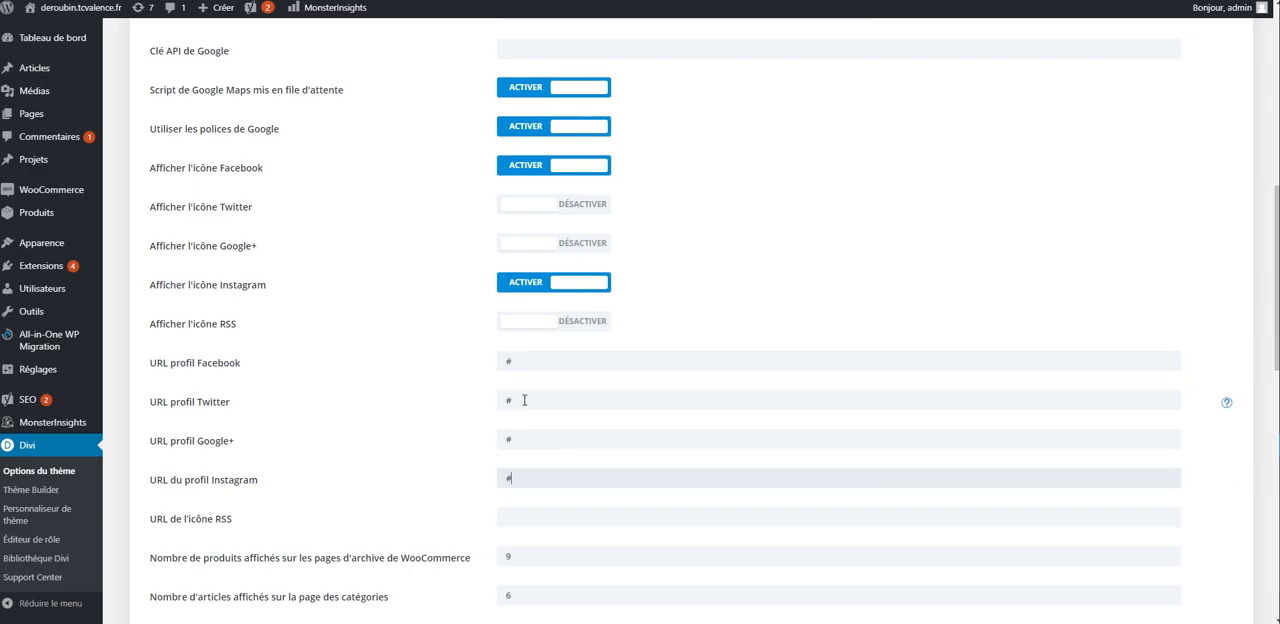
# - Save the Divi theme options and check the footer on the live home page before returning to the options
pyautogui.scroll(-8, 887, 540)
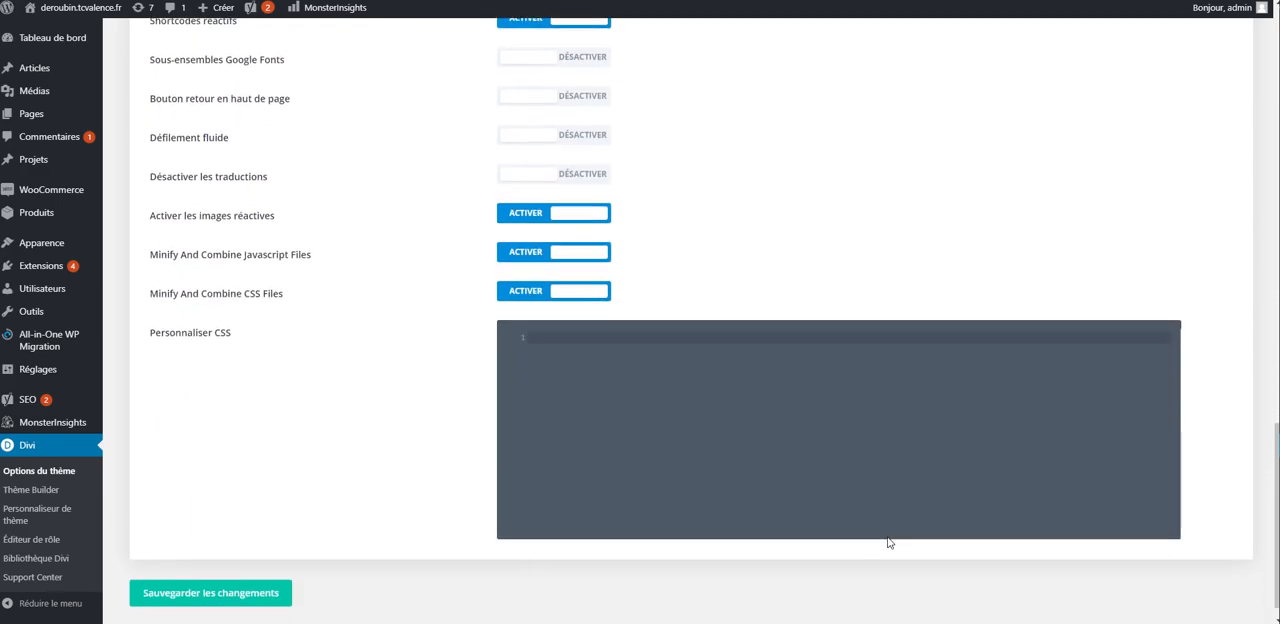
pyautogui.scroll(-1, 887, 542)
pyautogui.click(165, 580)
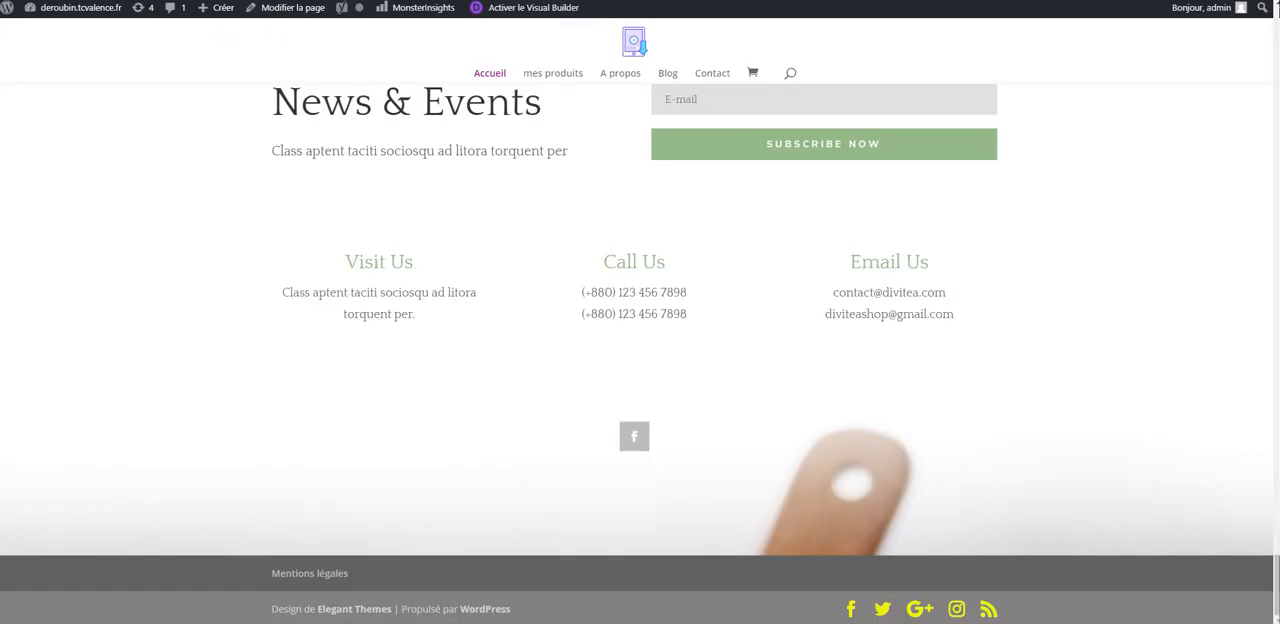
pyautogui.click(890, 610)
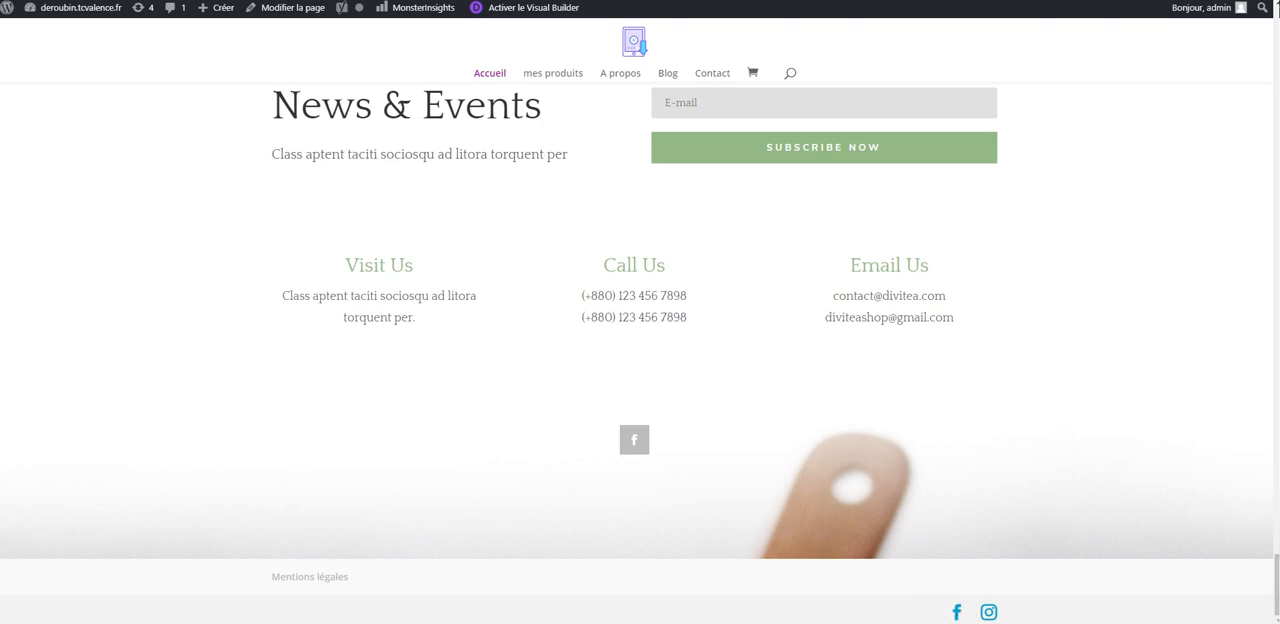
pyautogui.hotkey('ctrl', 'shift', 'Tab')
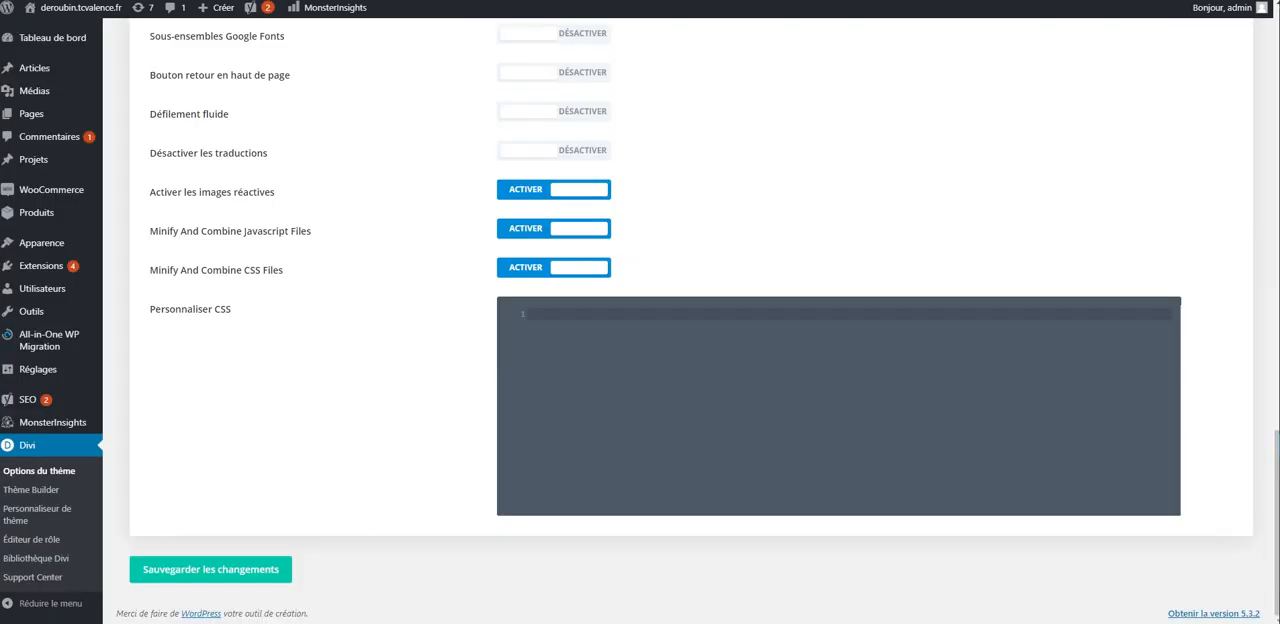